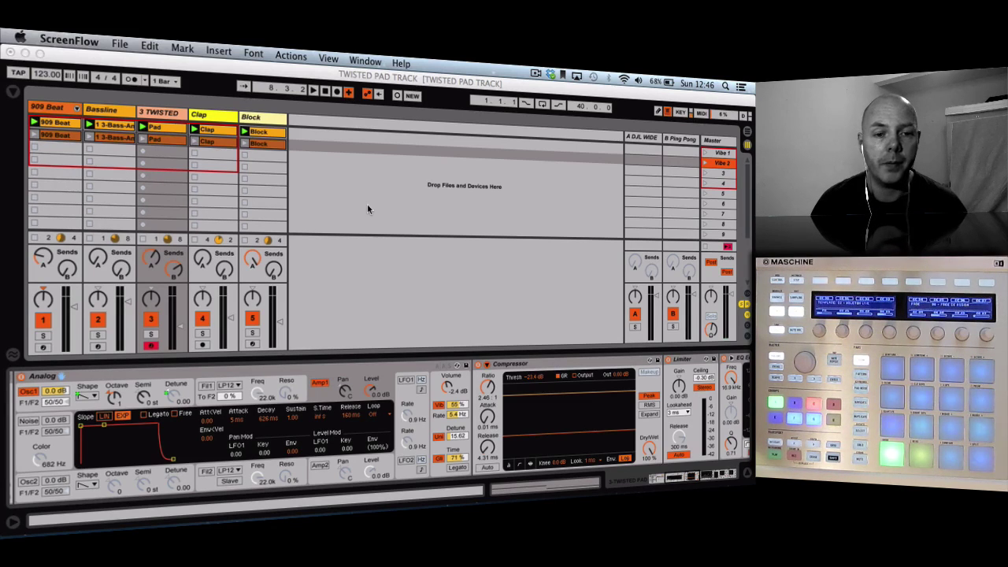
Bring Live to the front and launch the Vibe 1 scene from the Master column
{"action": "left_click", "coordinate": [175, 118]}
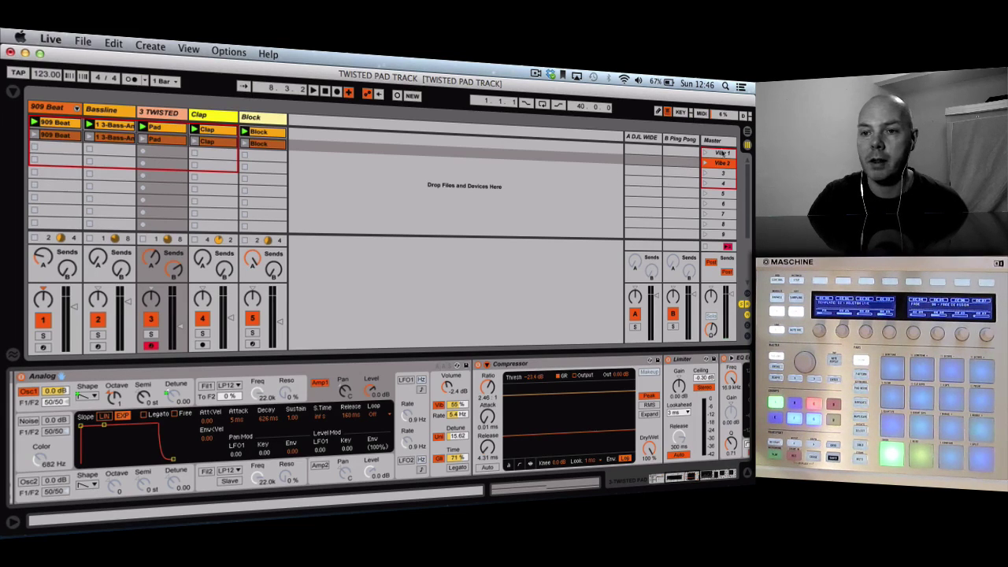
{"action": "left_click", "coordinate": [721, 152]}
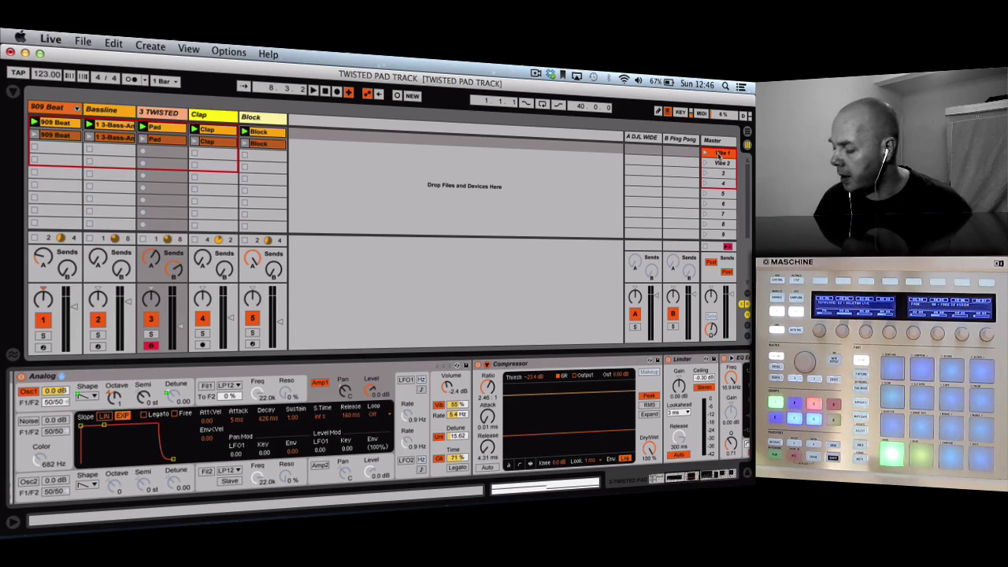
Start session playback so the pad track begins playing
{"action": "key", "text": "space"}
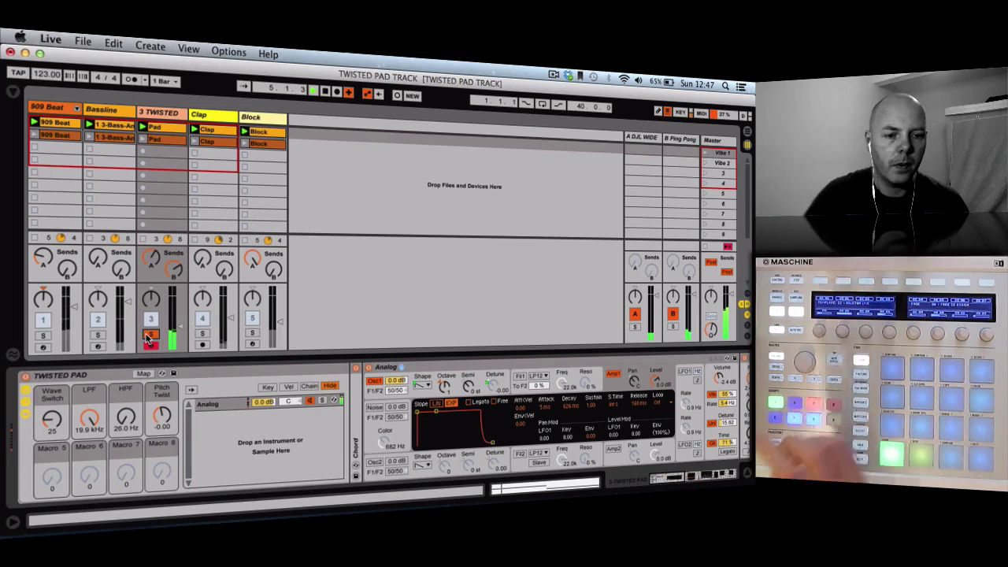
Set the Wave Switch macro to 26 and confirm it controls Analog's Osc1 Shape
{"action": "left_click", "coordinate": [52, 423]}
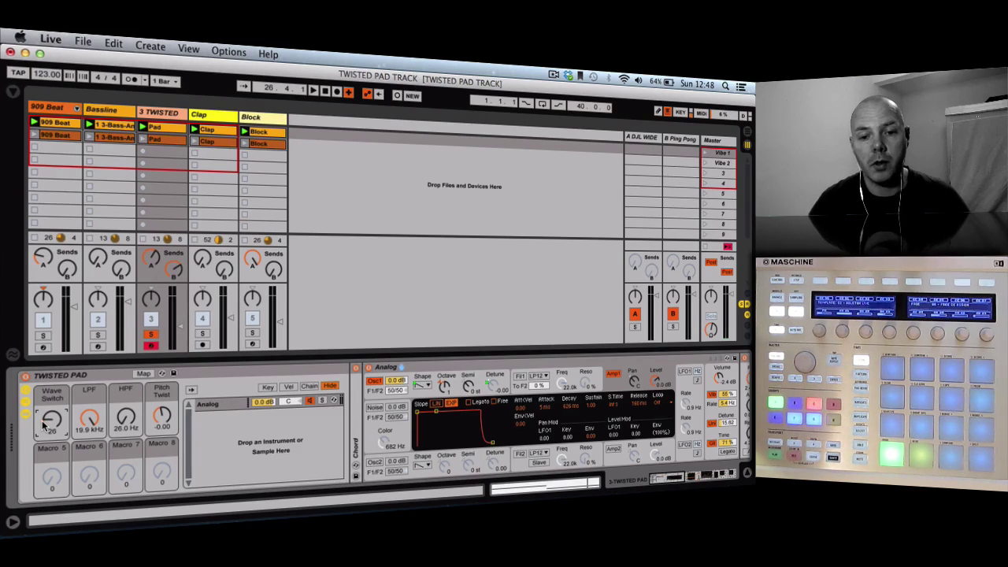
{"action": "left_click", "coordinate": [425, 387]}
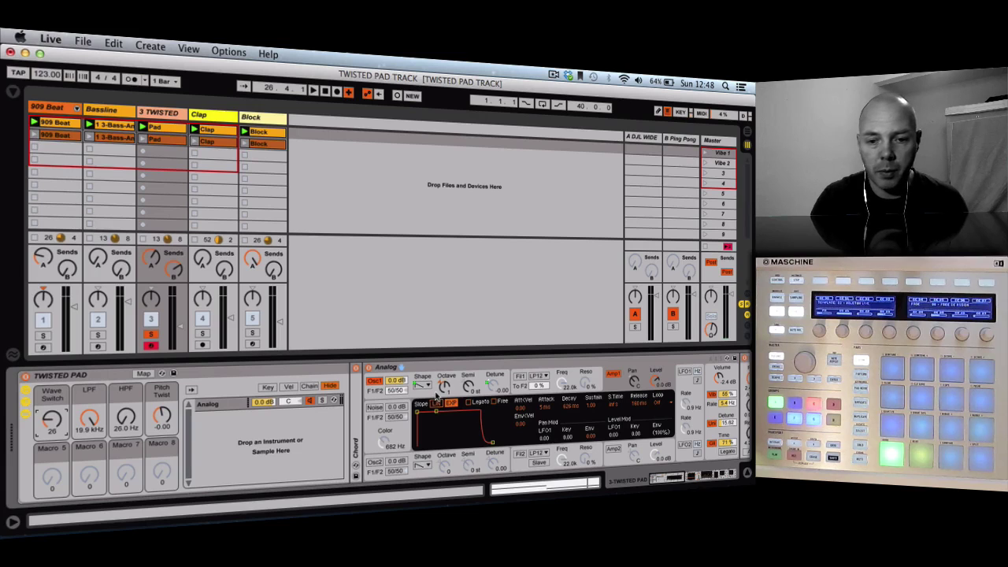
{"action": "left_click", "coordinate": [426, 388]}
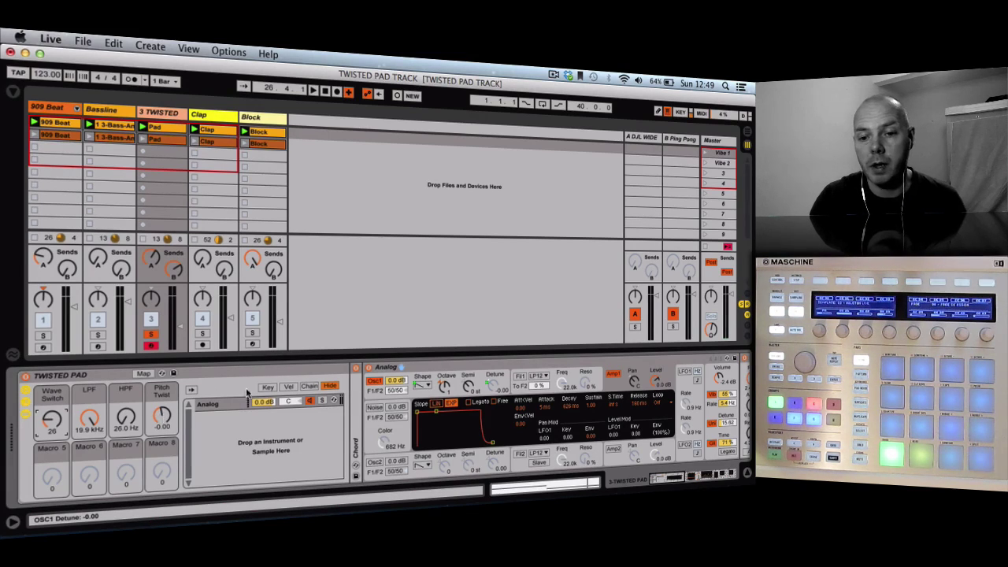
{"action": "left_click", "coordinate": [494, 388]}
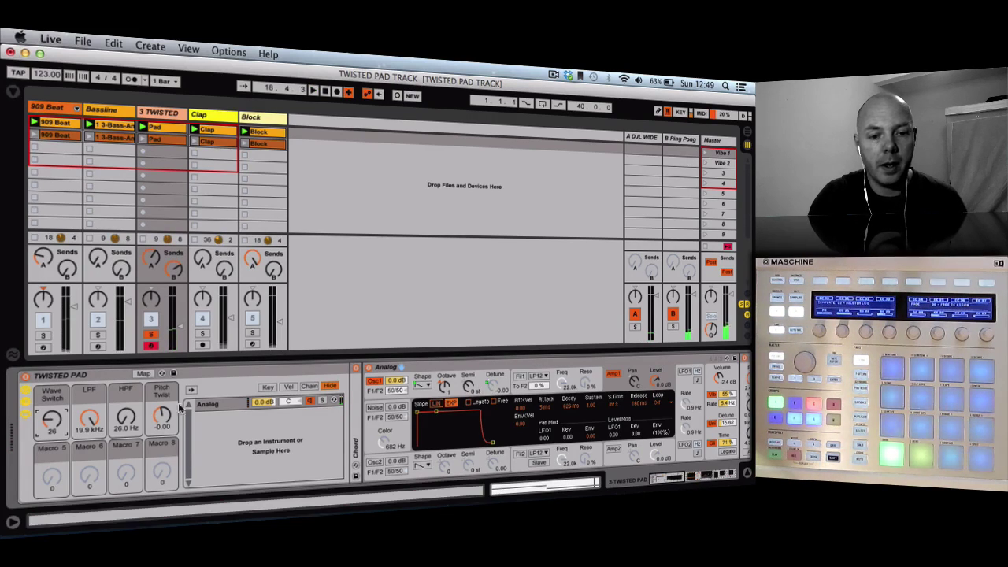
Review the macro mappings to Auto Filter and Analog, then leave Map mode with the Browser open
{"action": "left_click", "coordinate": [144, 374]}
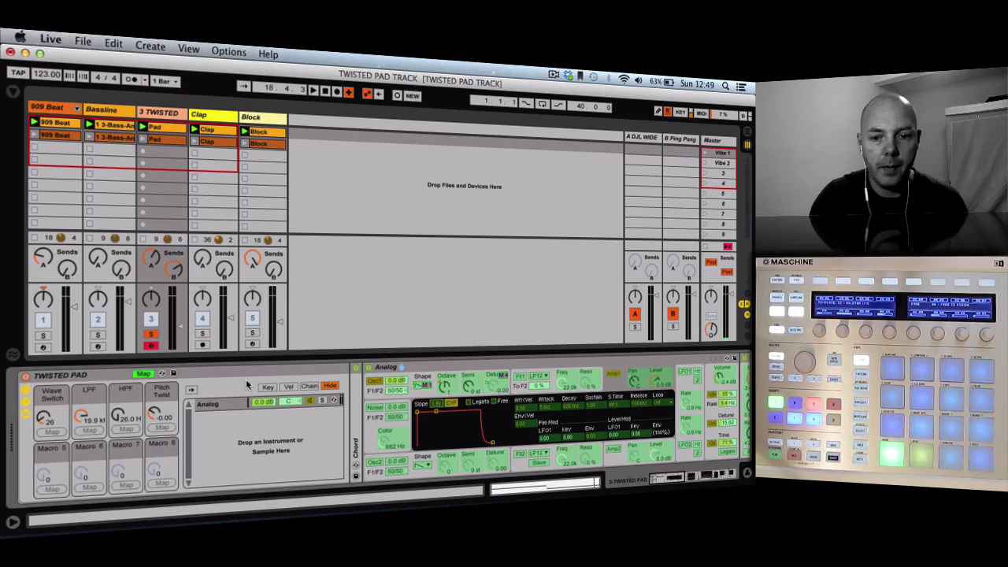
{"action": "left_click", "coordinate": [144, 374]}
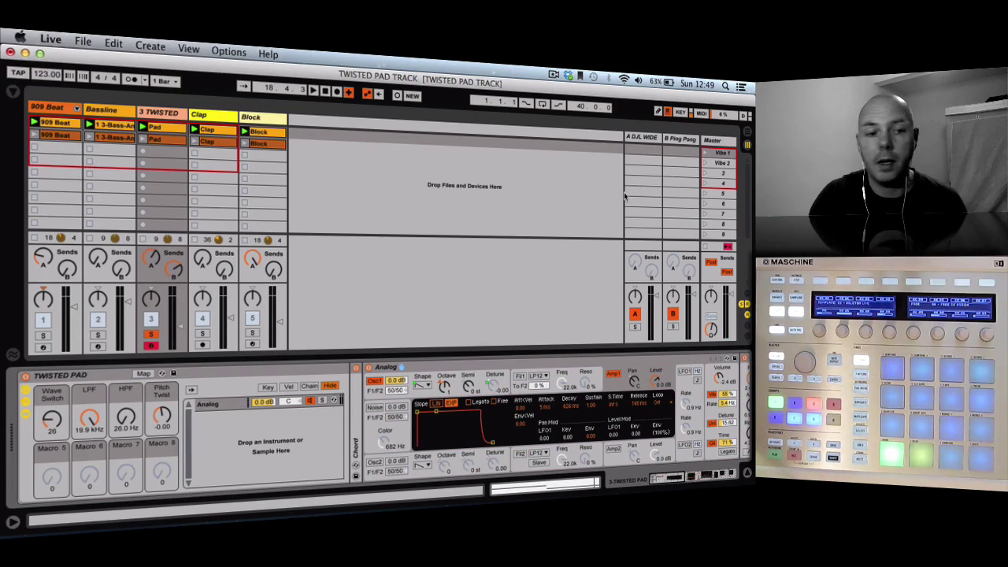
{"action": "left_click", "coordinate": [13, 92]}
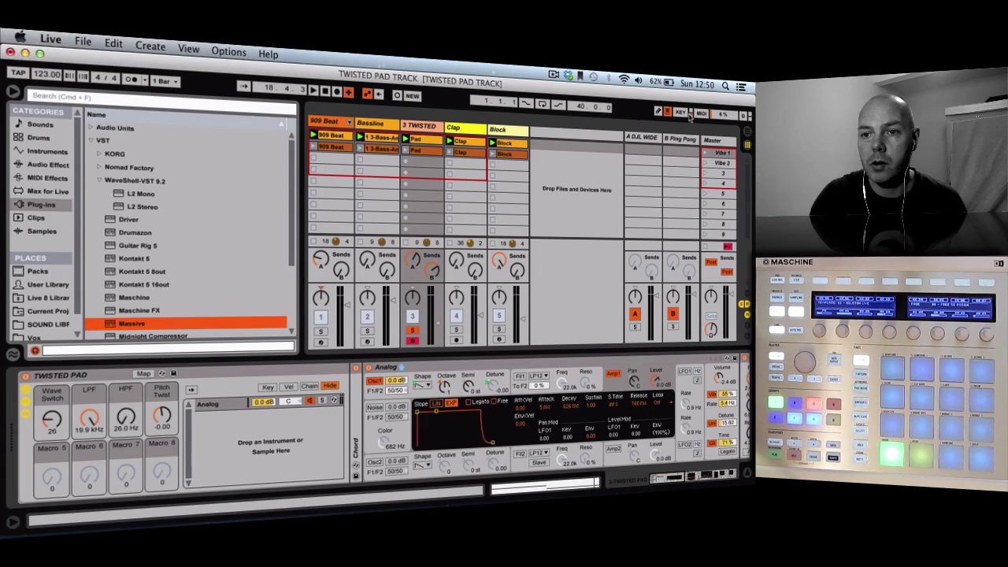
{"action": "left_click", "coordinate": [143, 373]}
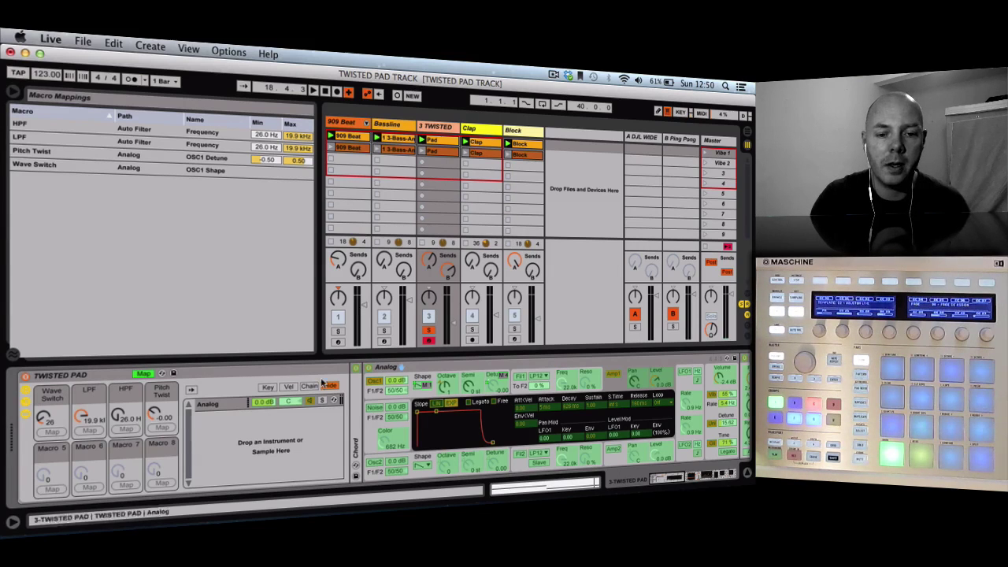
{"action": "left_click", "coordinate": [144, 373]}
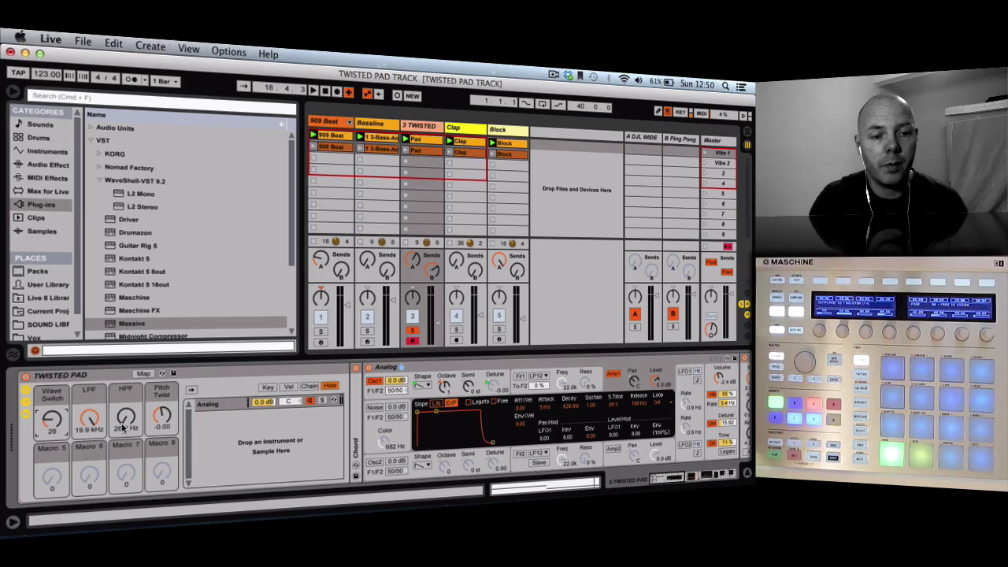
Select the MDE-X effect in the pad's device chain and open its plug-in window
{"action": "scroll", "coordinate": [468, 386], "scroll_direction": "right", "scroll_amount": 10}
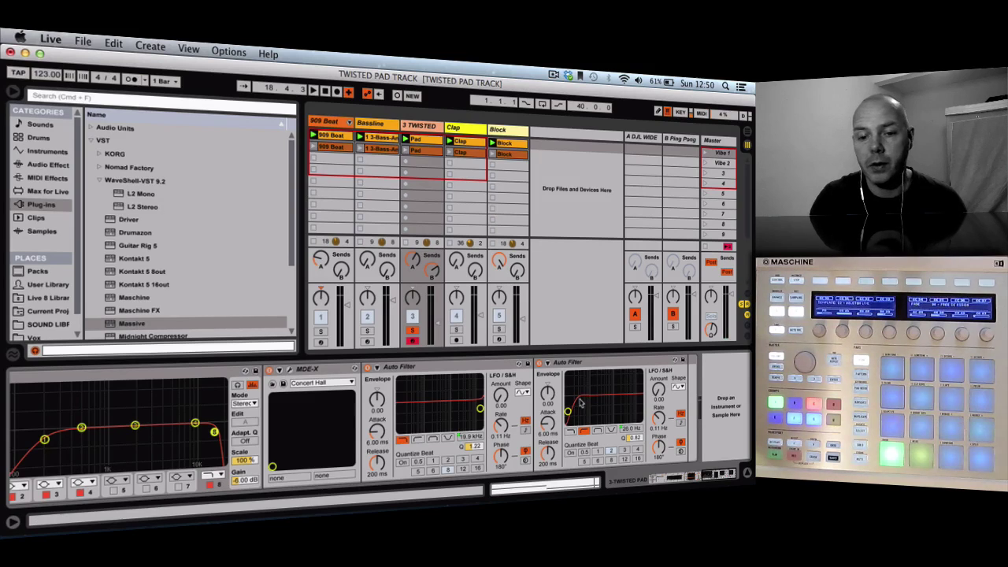
{"action": "scroll", "coordinate": [576, 402], "scroll_direction": "left", "scroll_amount": 5}
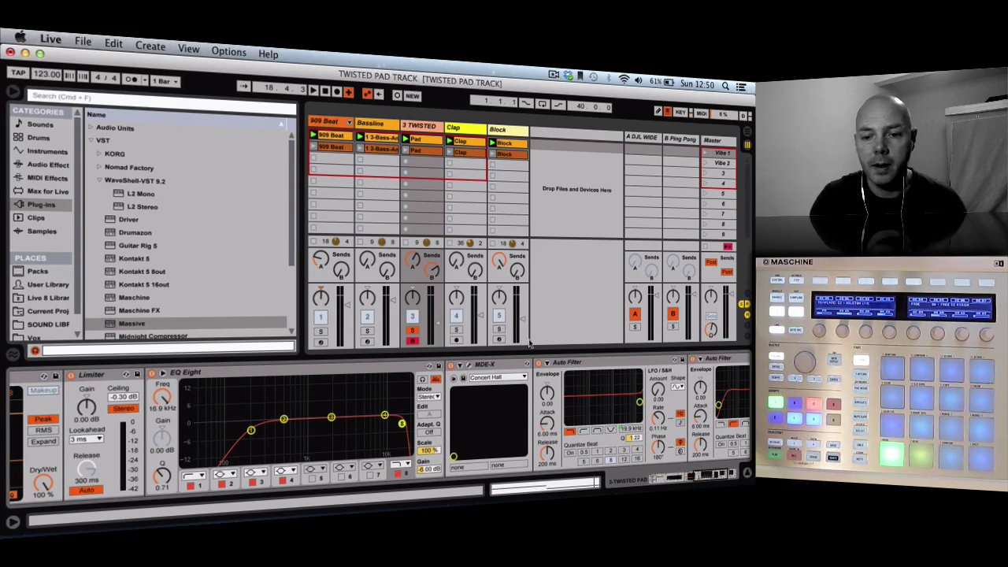
{"action": "left_click", "coordinate": [504, 365]}
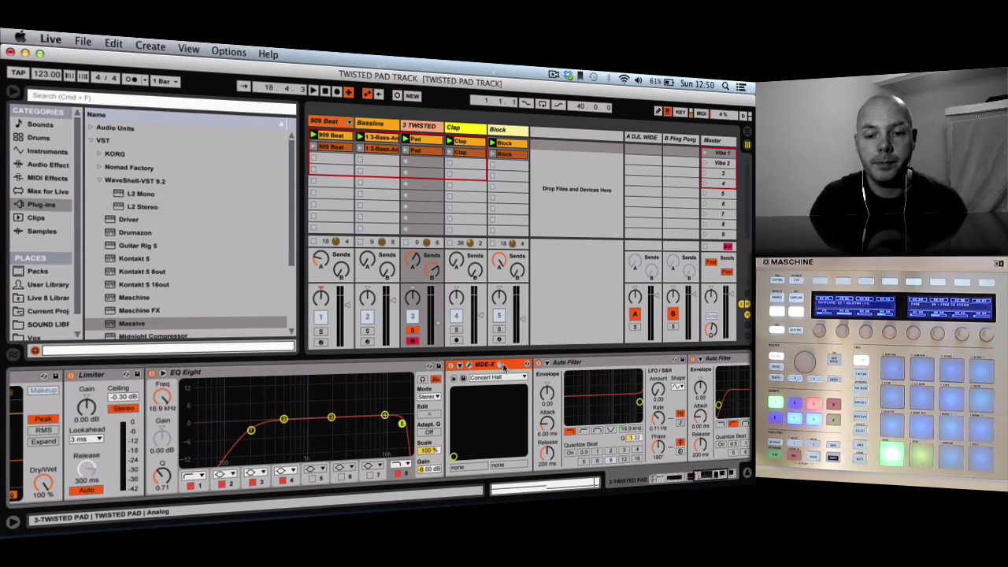
{"action": "scroll", "coordinate": [453, 409], "scroll_direction": "left", "scroll_amount": 4}
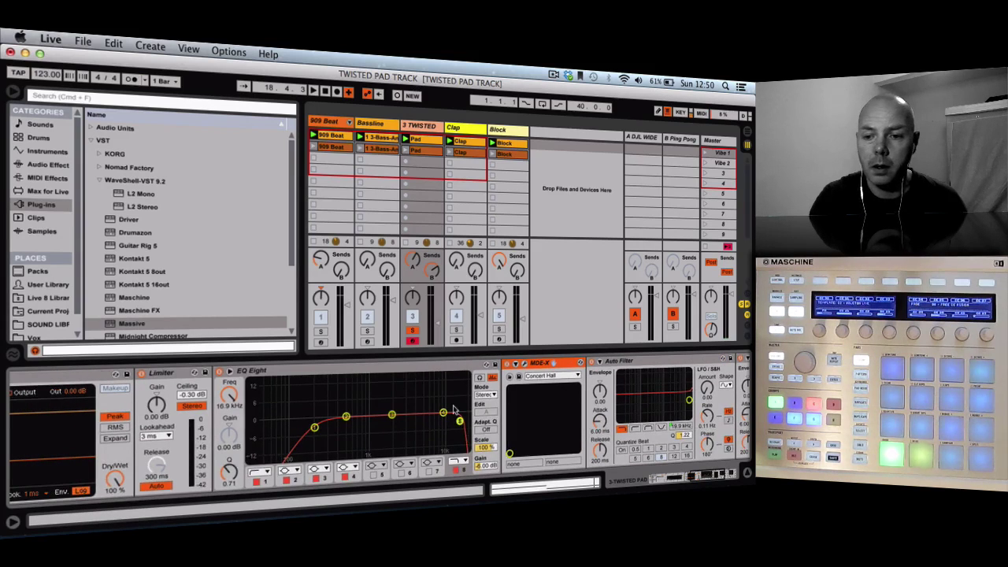
{"action": "scroll", "coordinate": [454, 409], "scroll_direction": "right", "scroll_amount": 5}
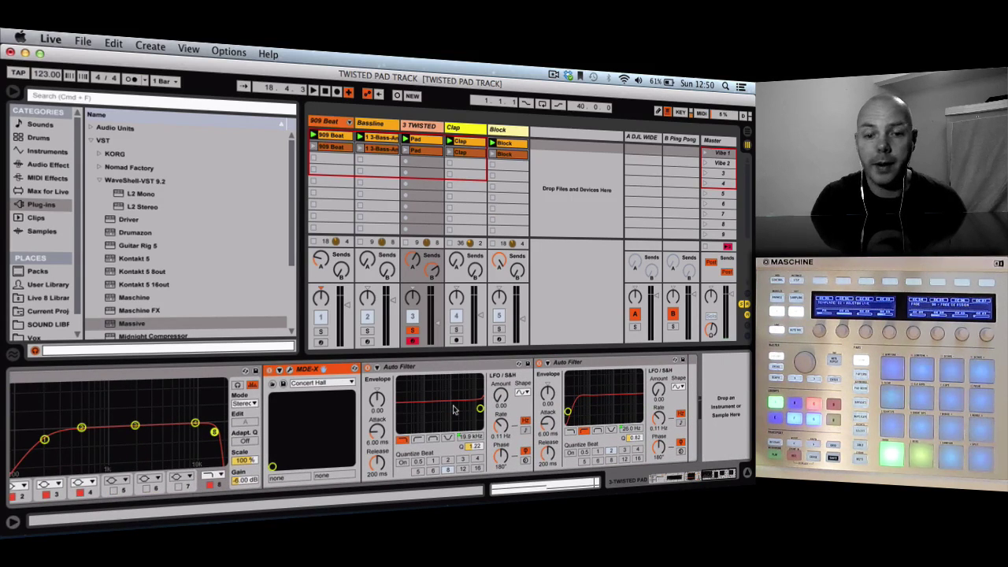
{"action": "left_click", "coordinate": [289, 370]}
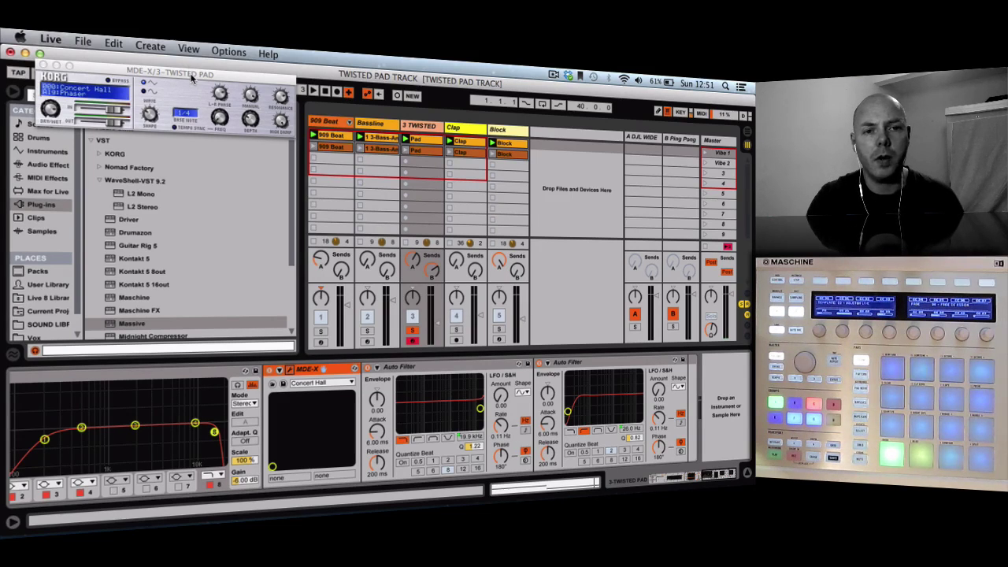
Move the MDE-X window lower, start playback, and unsolo the 3 TWISTED track
{"action": "left_click_drag", "start_coordinate": [192, 76], "coordinate": [254, 191]}
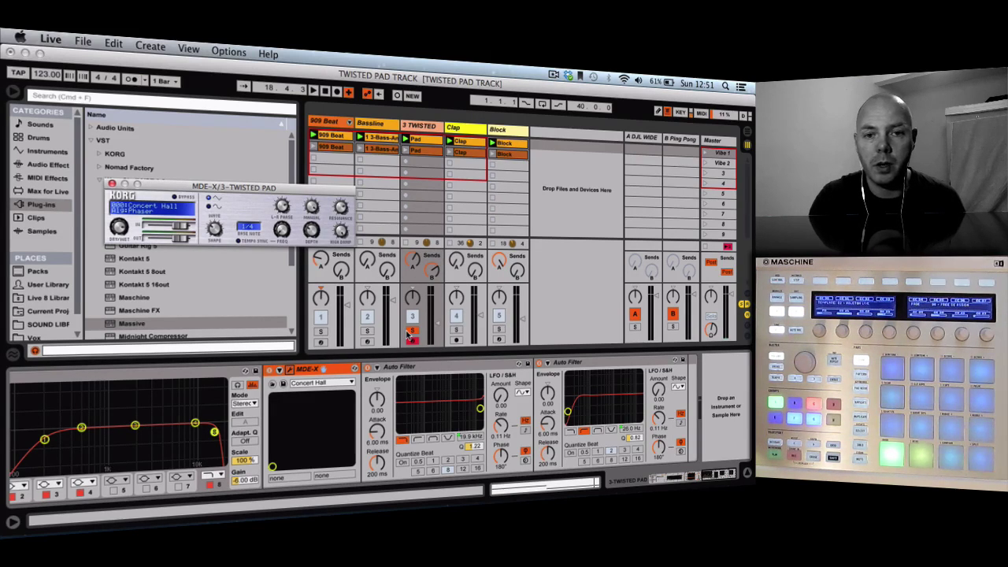
{"action": "key", "text": "space"}
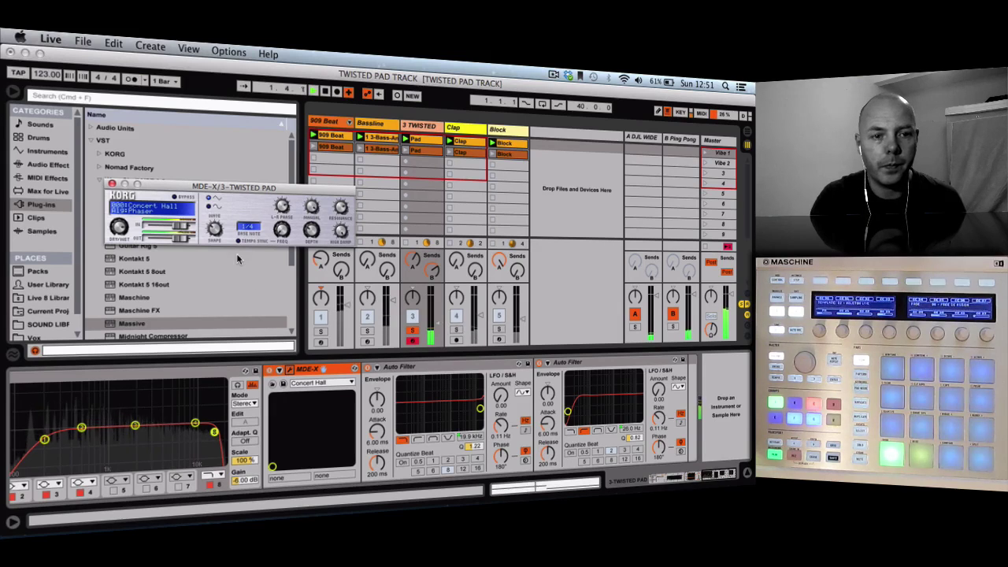
{"action": "left_click", "coordinate": [270, 373]}
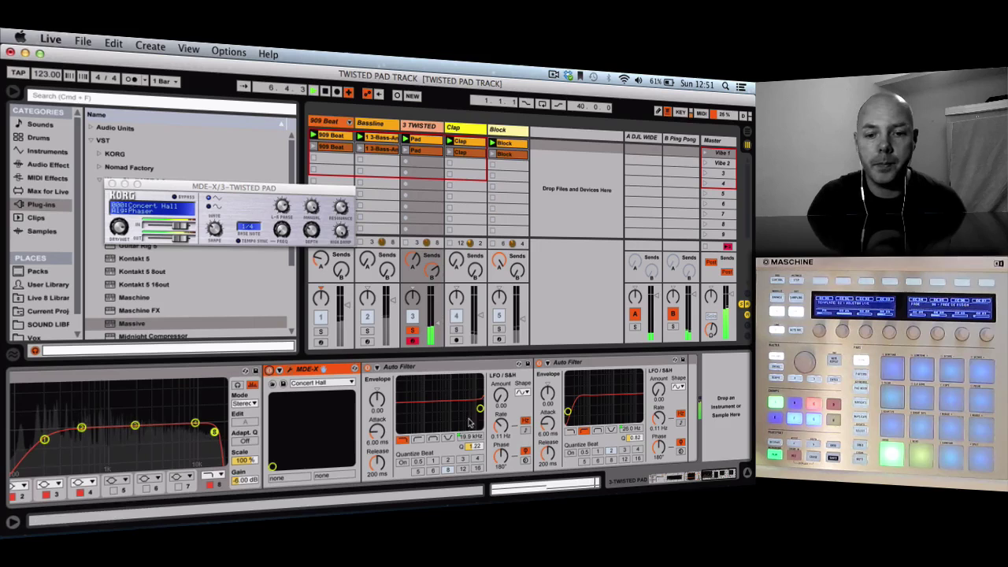
{"action": "left_click", "coordinate": [411, 330]}
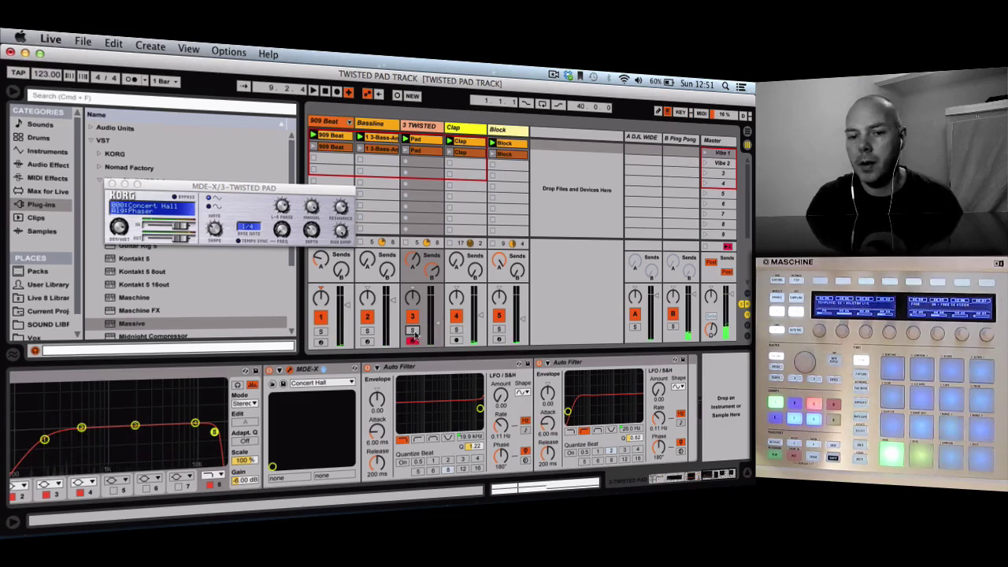
Put Analog under Maschine control and inspect oscillator 1's detune, pitch and pulse-width settings
{"action": "scroll", "coordinate": [169, 427], "scroll_direction": "left", "scroll_amount": 5}
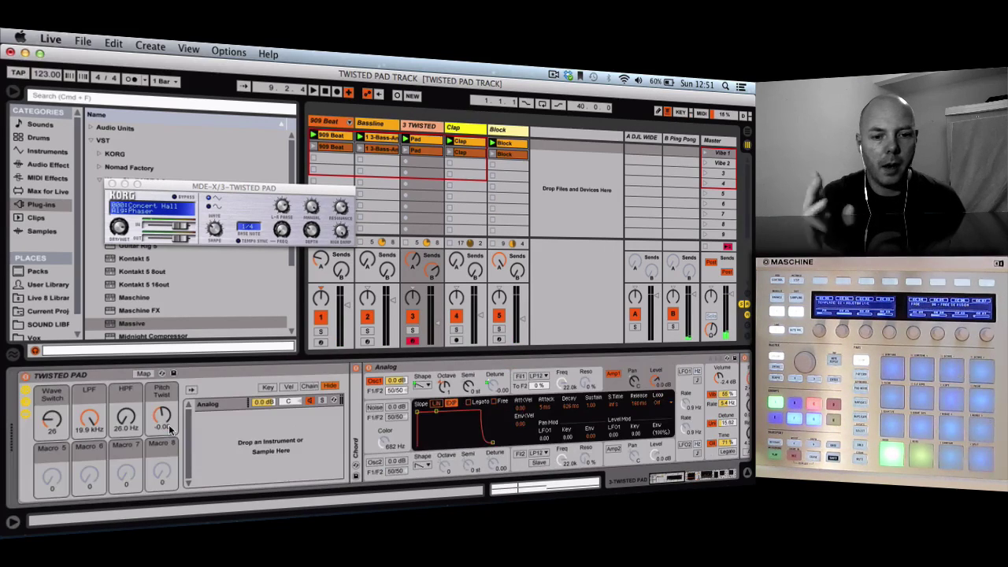
{"action": "scroll", "coordinate": [168, 427], "scroll_direction": "right", "scroll_amount": 5}
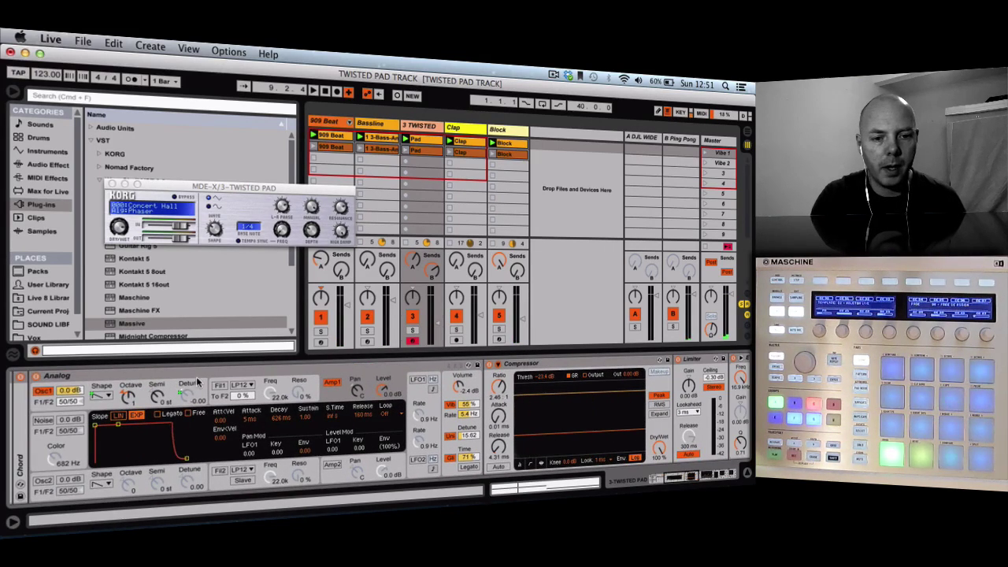
{"action": "left_click", "coordinate": [199, 379]}
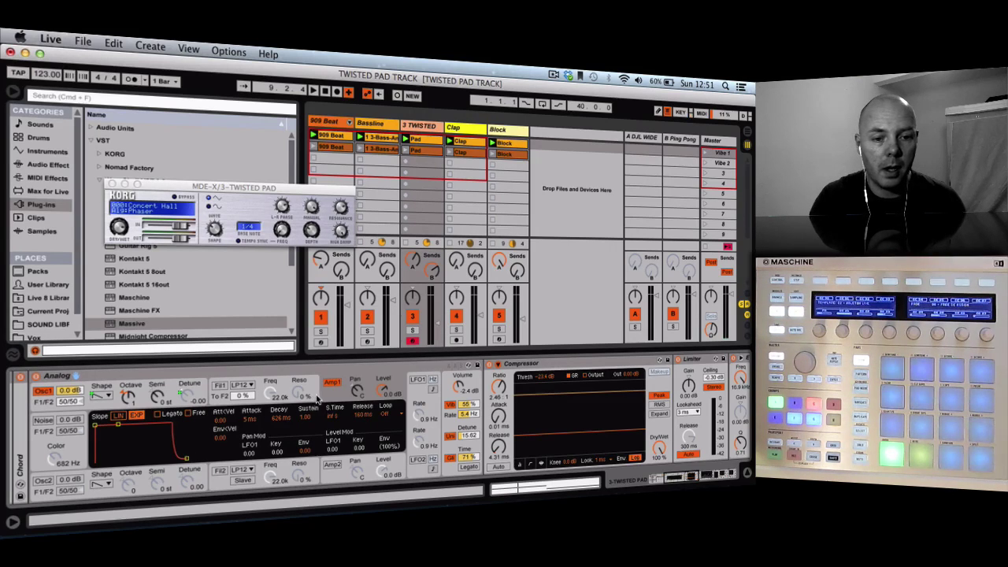
{"action": "left_click", "coordinate": [207, 385]}
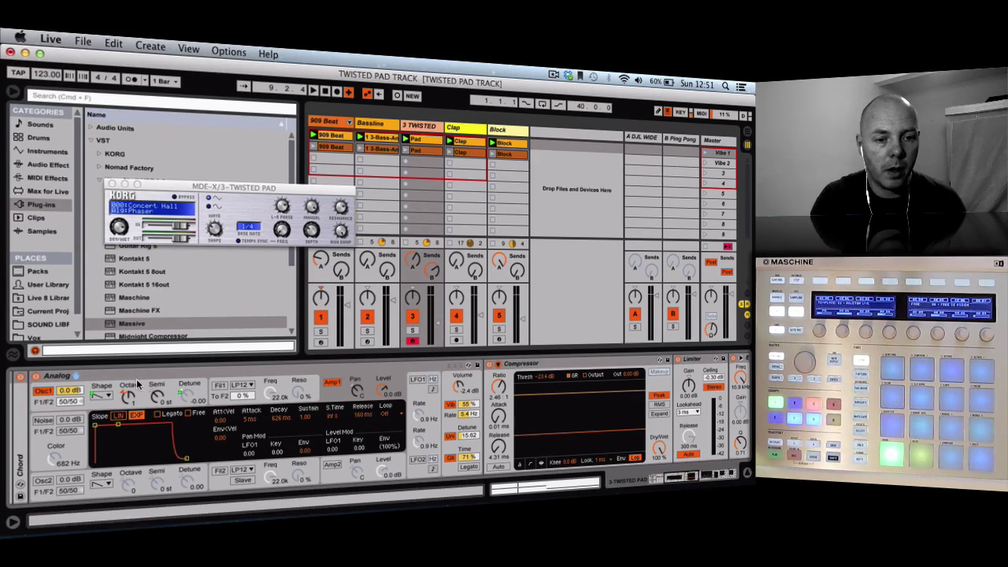
{"action": "left_click", "coordinate": [154, 389]}
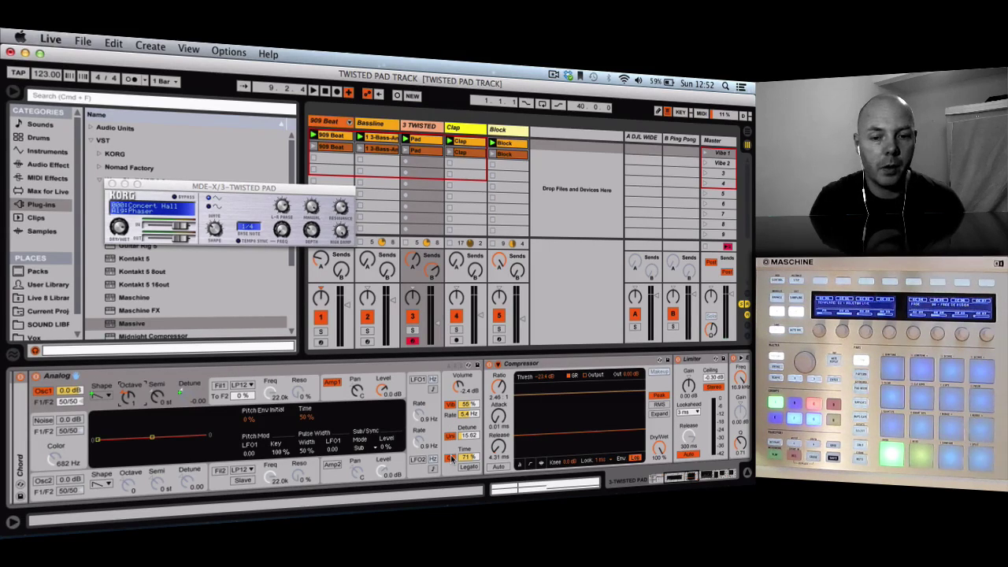
Turn off Analog's vibrato and glide, play the soloed Twisted Pad track, then re-enable vibrato
{"action": "left_click", "coordinate": [450, 405]}
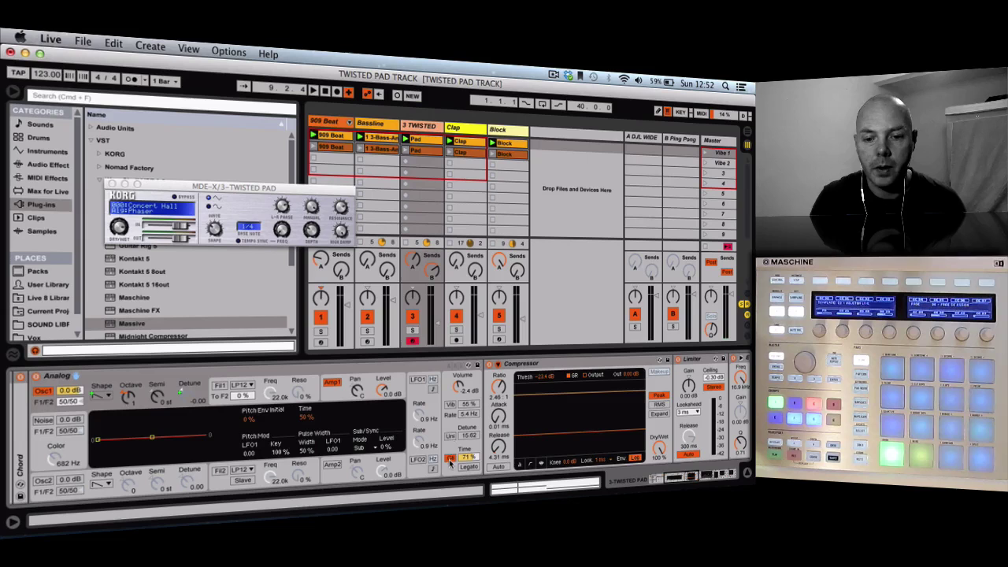
{"action": "left_click", "coordinate": [449, 460]}
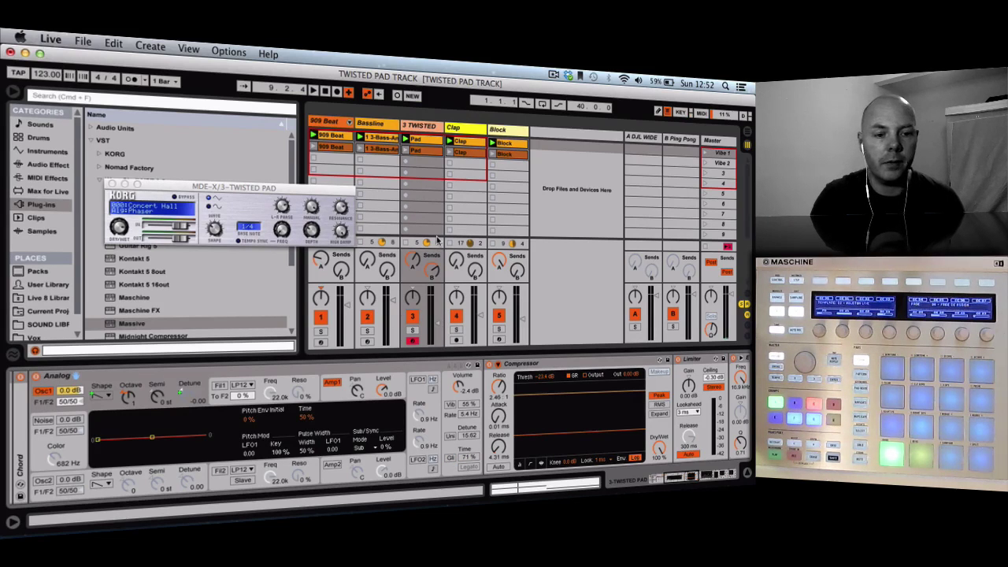
{"action": "key", "text": "space"}
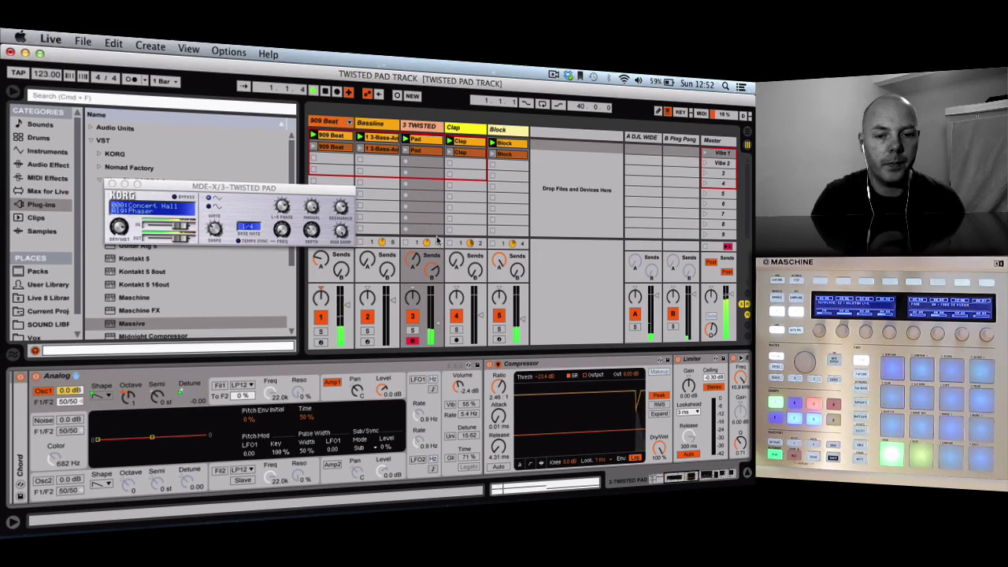
{"action": "left_click", "coordinate": [414, 331]}
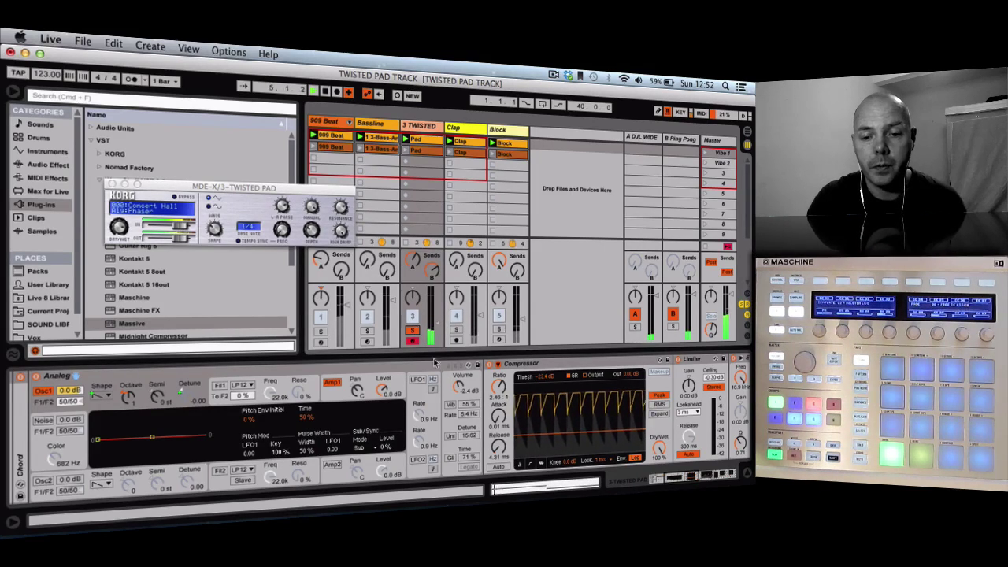
{"action": "left_click", "coordinate": [450, 404]}
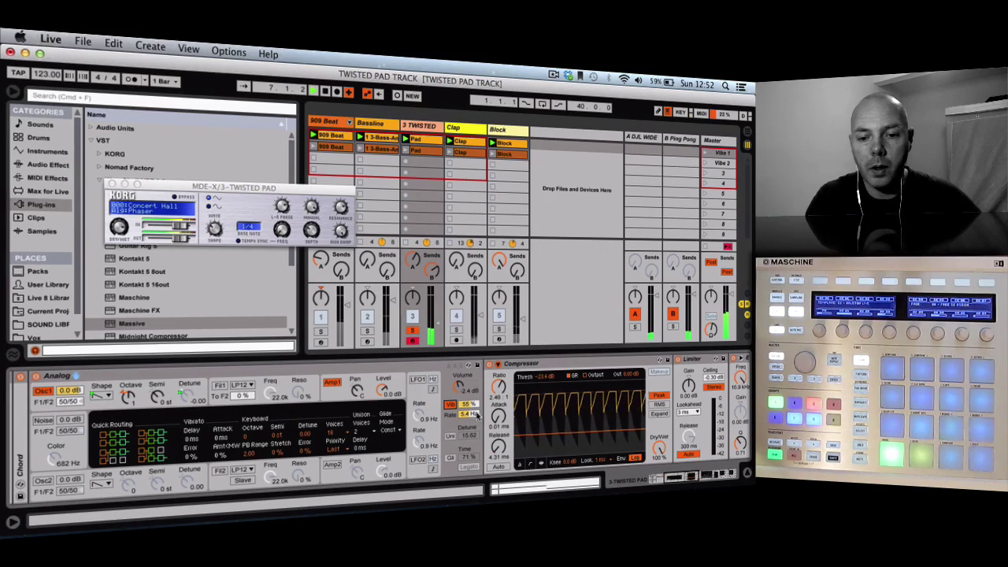
Set Analog's vibrato amount to about 53% and switch on unison and glide (glide time 71%)
{"action": "mouse_move", "coordinate": [471, 403]}
{"action": "left_mouse_down"}
{"action": "mouse_move", "coordinate": [470, 388]}
{"action": "mouse_move", "coordinate": [467, 410]}
{"action": "left_mouse_up"}
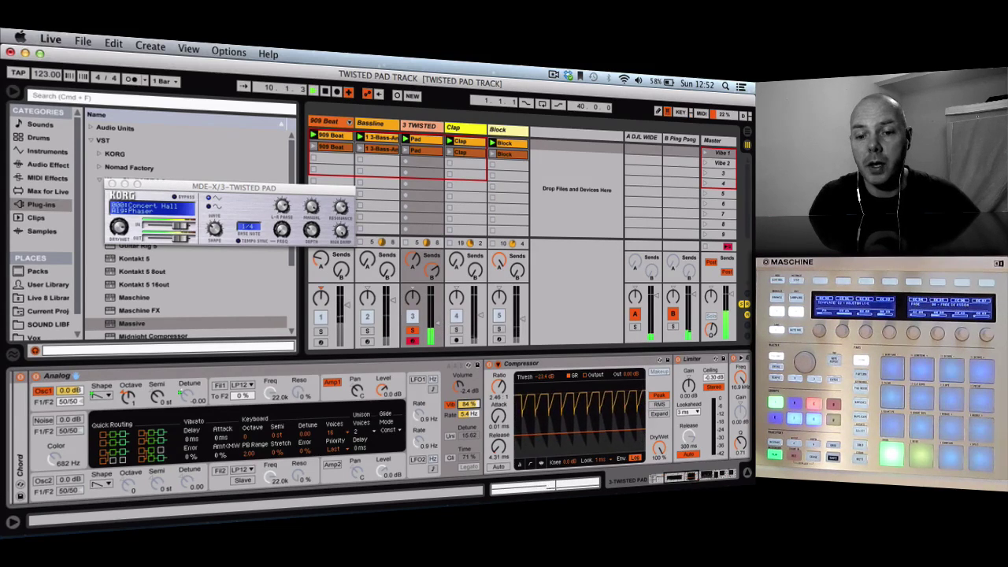
{"action": "left_click_drag", "start_coordinate": [470, 404], "coordinate": [470, 418]}
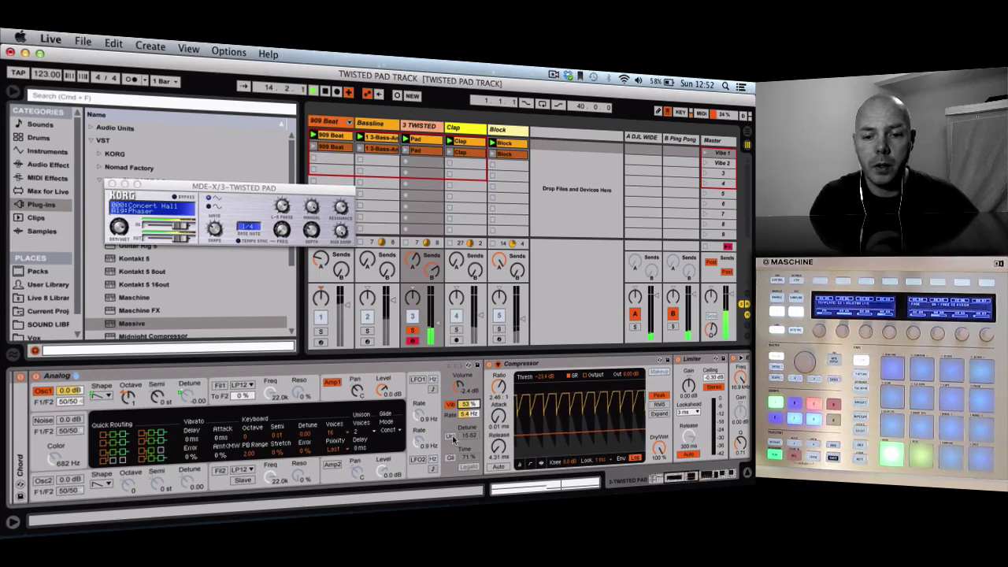
{"action": "left_click", "coordinate": [452, 437]}
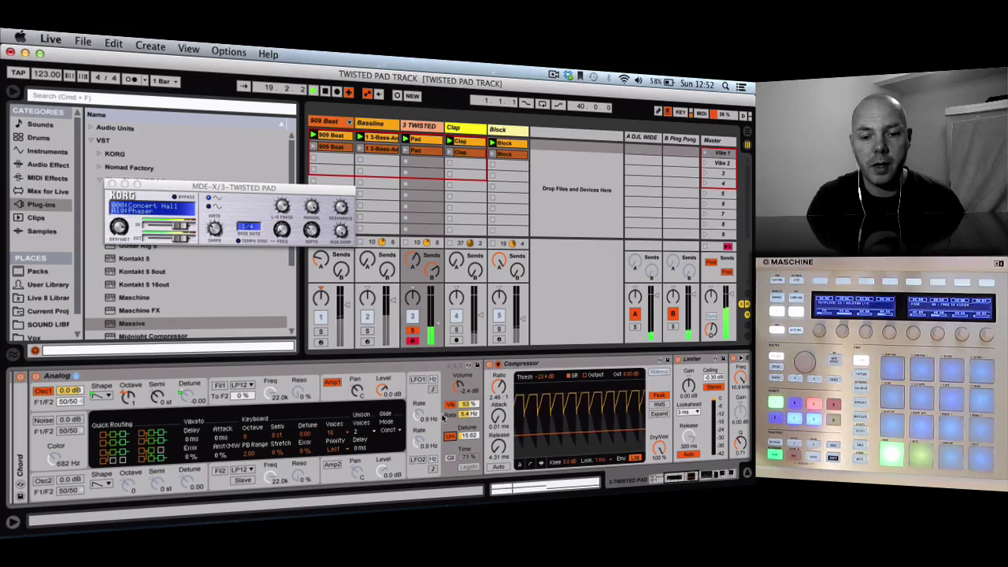
{"action": "left_click", "coordinate": [450, 460]}
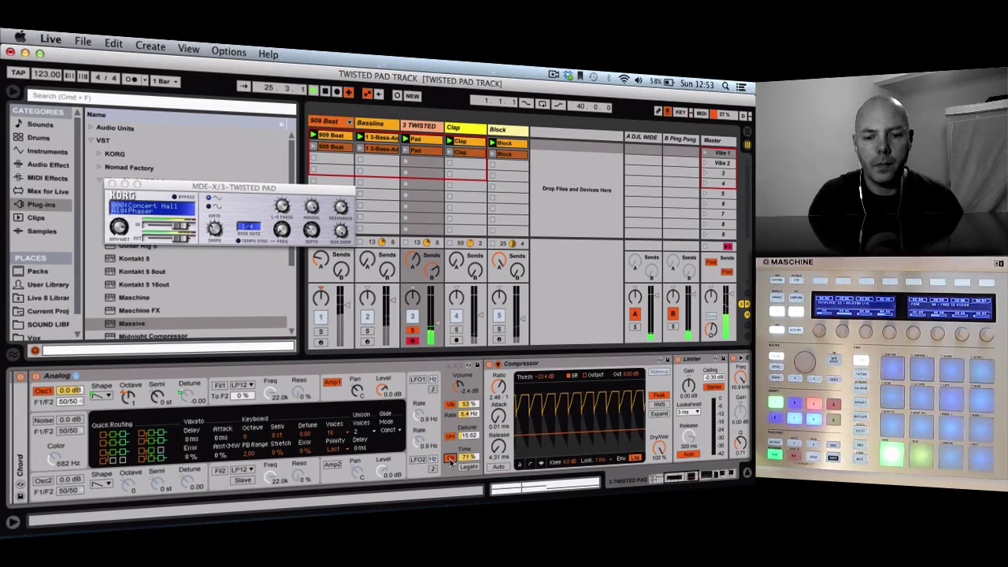
{"action": "left_click", "coordinate": [489, 364]}
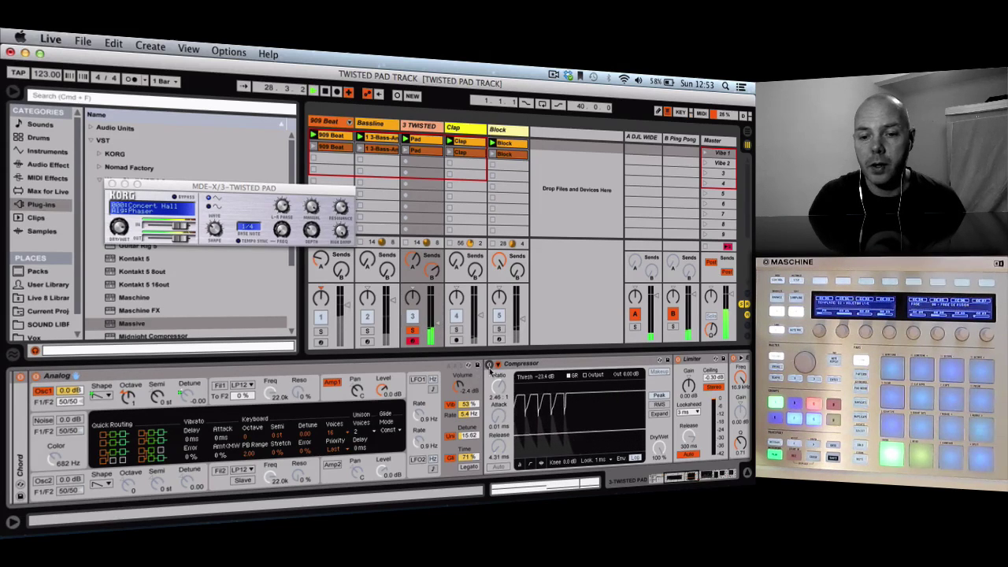
{"action": "left_click", "coordinate": [490, 364]}
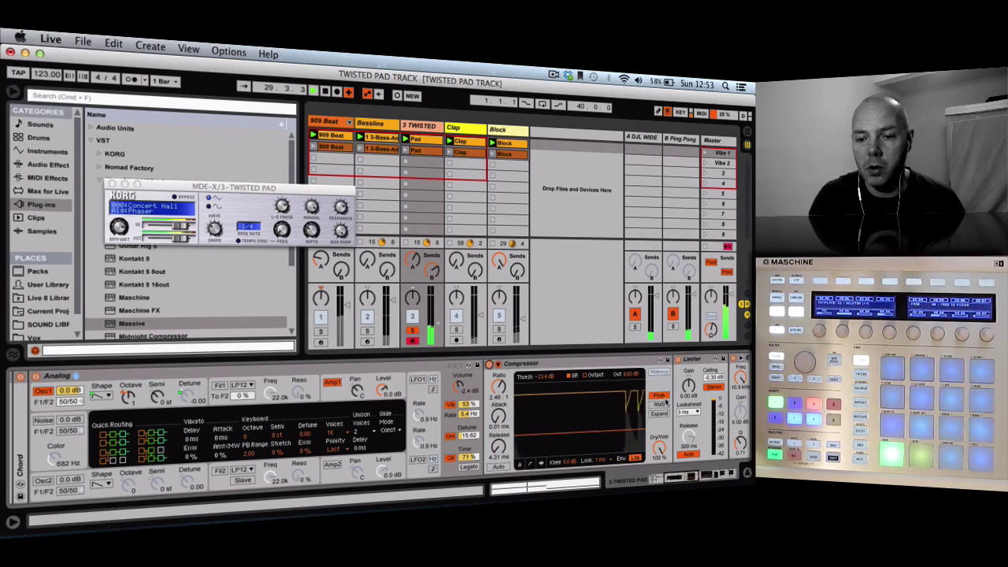
{"action": "scroll", "coordinate": [631, 418], "scroll_direction": "right", "scroll_amount": 3}
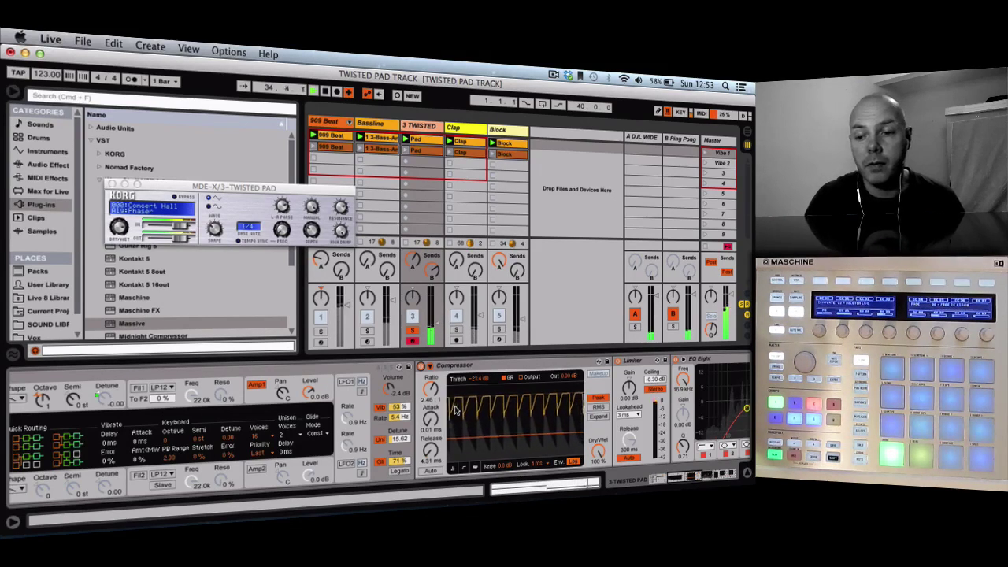
Browse the effects chain to the Limiter, then turn the Wave Switch macro up
{"action": "scroll", "coordinate": [504, 415], "scroll_direction": "left", "scroll_amount": 5}
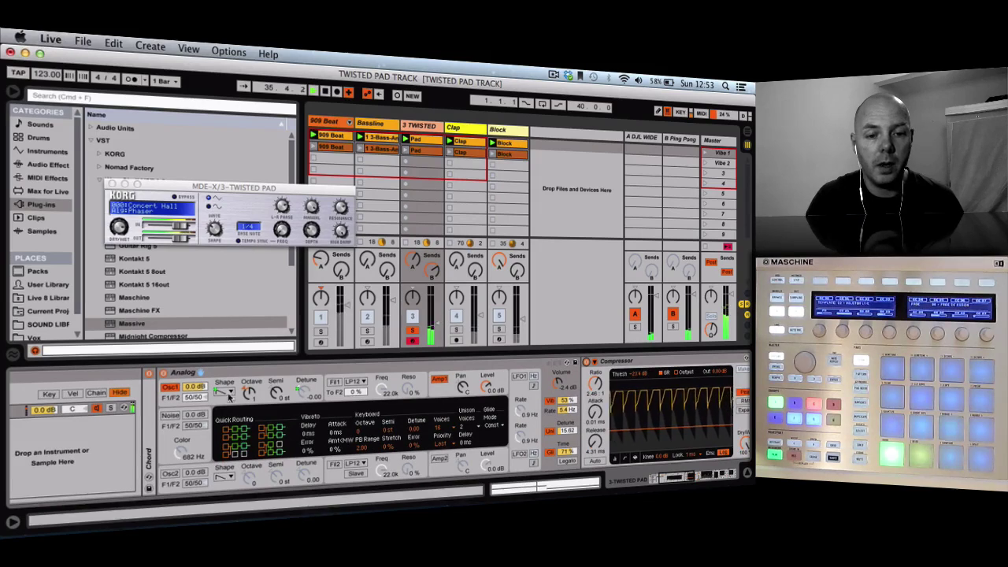
{"action": "scroll", "coordinate": [472, 407], "scroll_direction": "right", "scroll_amount": 10}
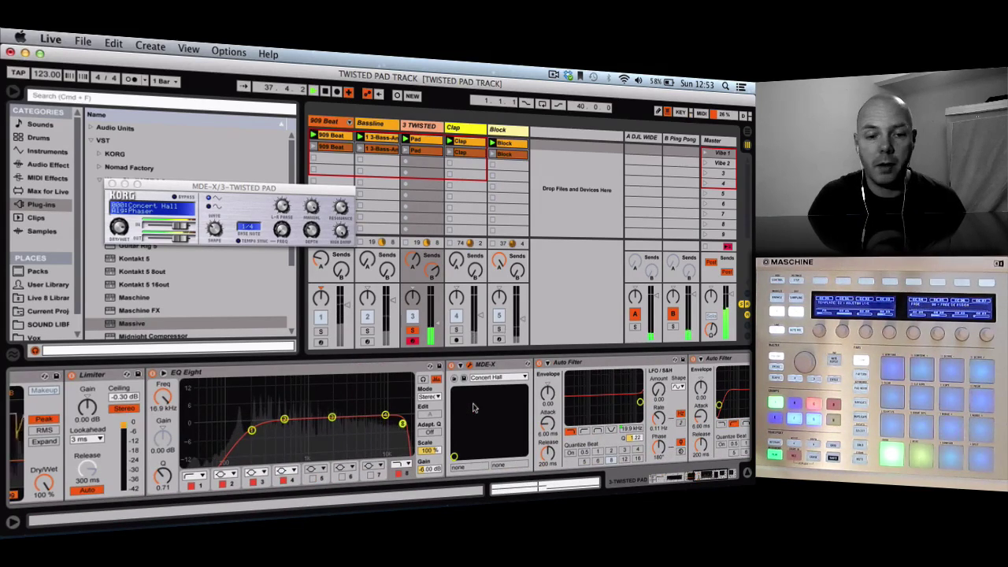
{"action": "left_click", "coordinate": [95, 378]}
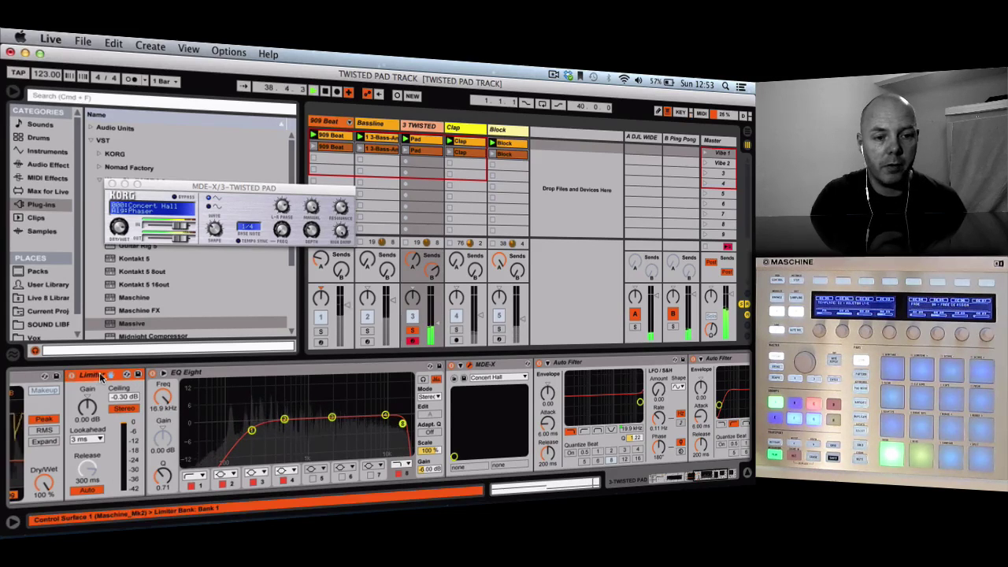
{"action": "scroll", "coordinate": [688, 380], "scroll_direction": "right", "scroll_amount": 10}
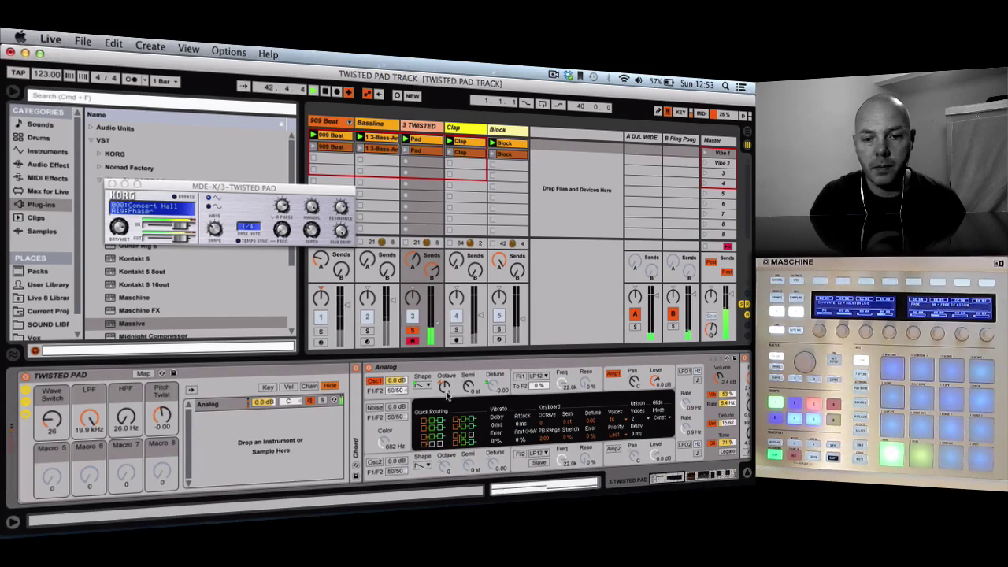
{"action": "left_click_drag", "start_coordinate": [49, 426], "coordinate": [49, 411]}
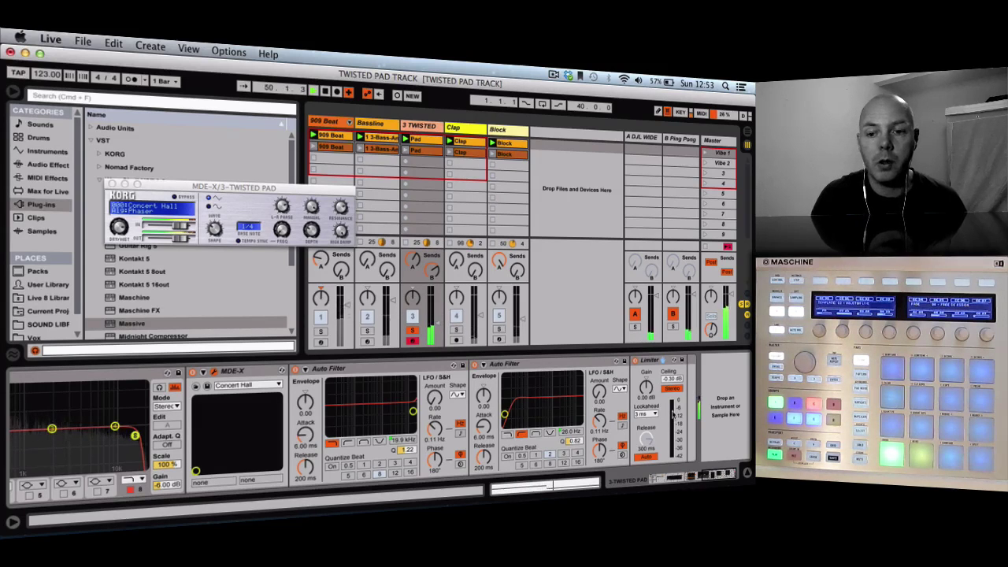
Unsolo the 3 TWISTED track and close the floating KORG MDE-X plug-in window
{"action": "scroll", "coordinate": [344, 453], "scroll_direction": "left", "scroll_amount": 5}
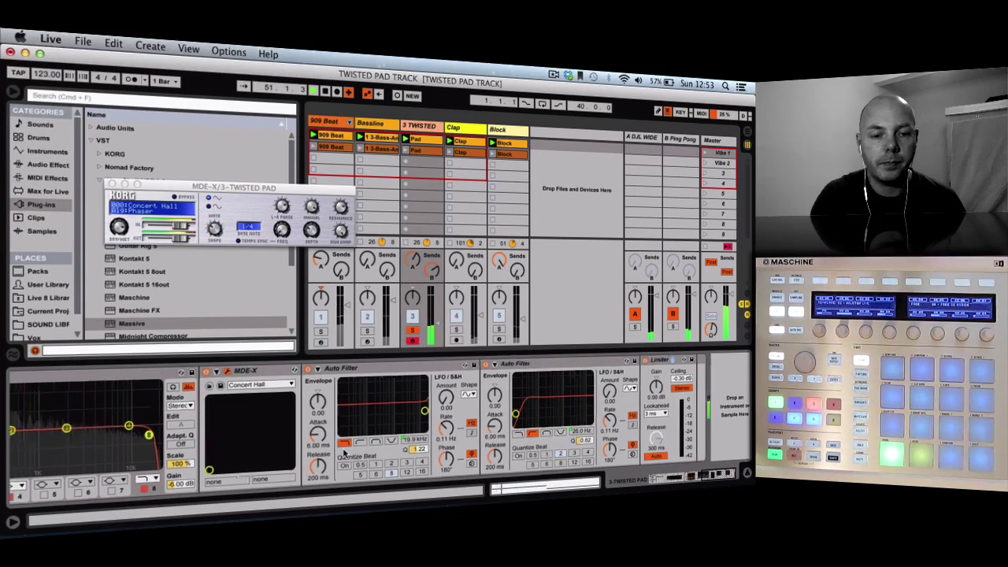
{"action": "scroll", "coordinate": [344, 453], "scroll_direction": "left", "scroll_amount": 5}
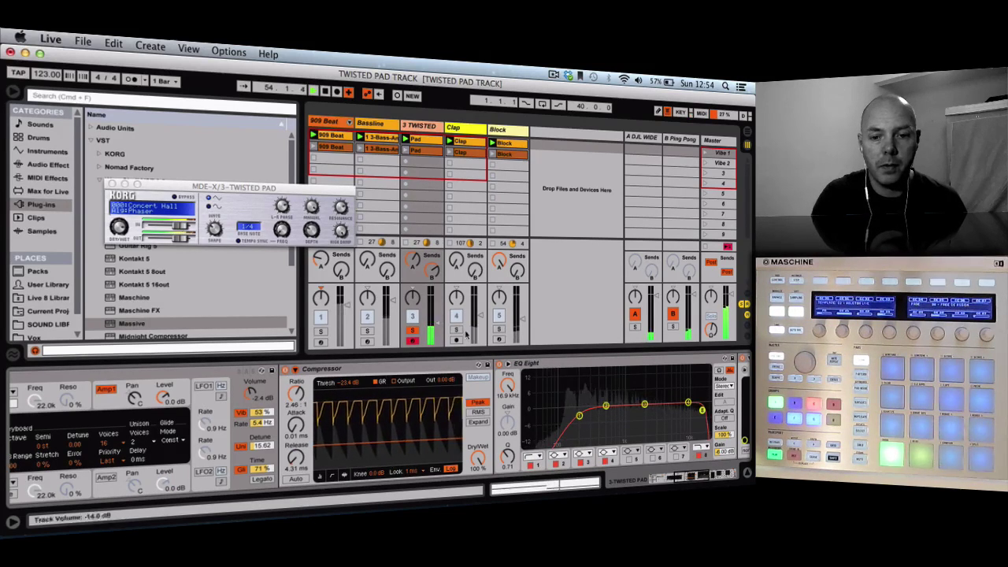
{"action": "left_click", "coordinate": [413, 330]}
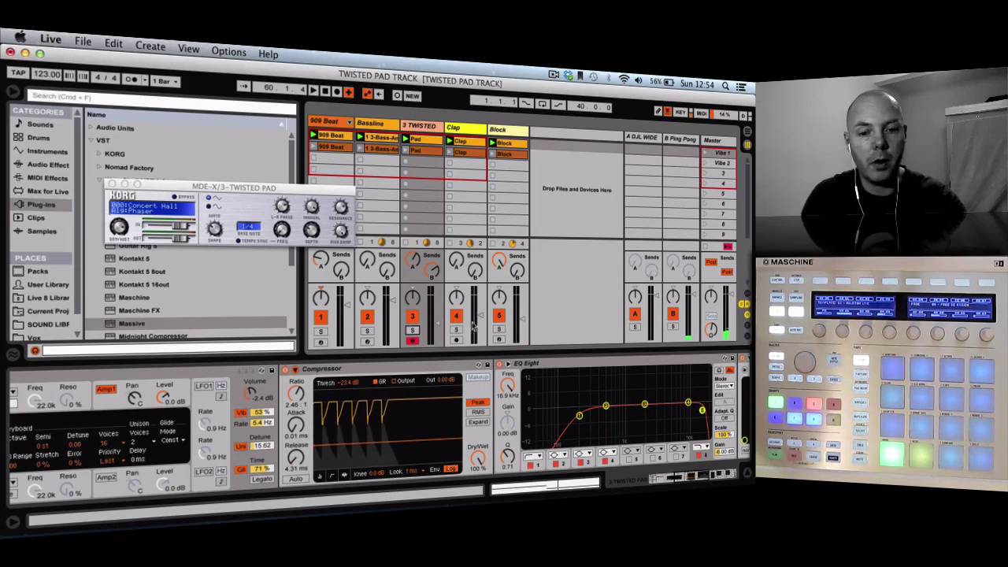
{"action": "left_click", "coordinate": [112, 184]}
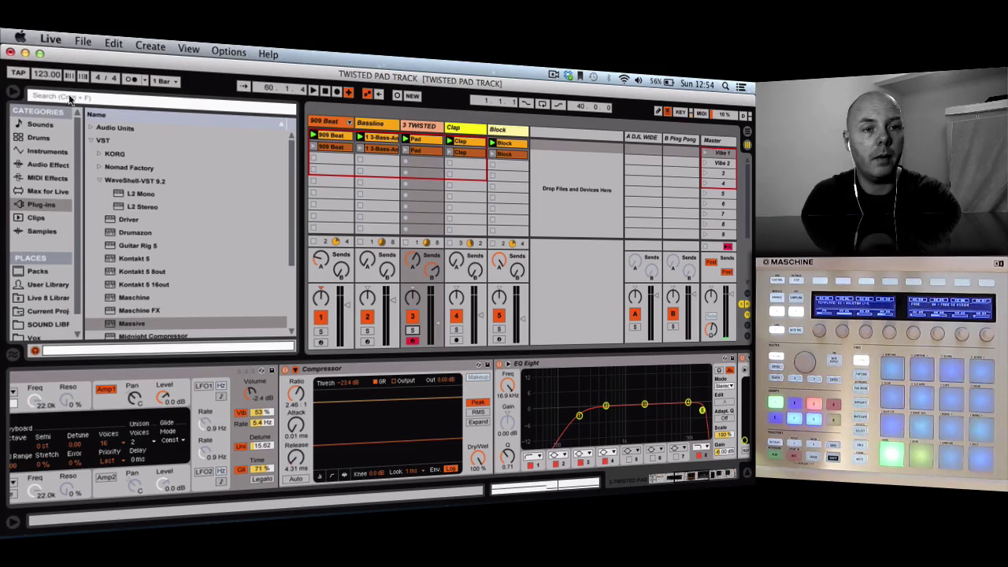
Hide the browser, select the Analog device, then return to the Twisted Pad macros (Wave Switch 34)
{"action": "left_click", "coordinate": [13, 91]}
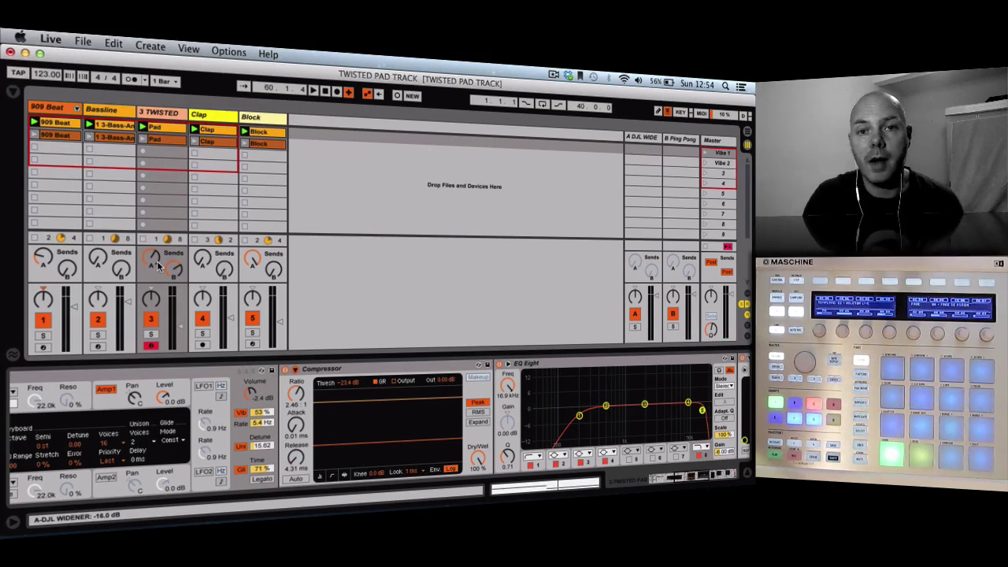
{"action": "left_click", "coordinate": [141, 425]}
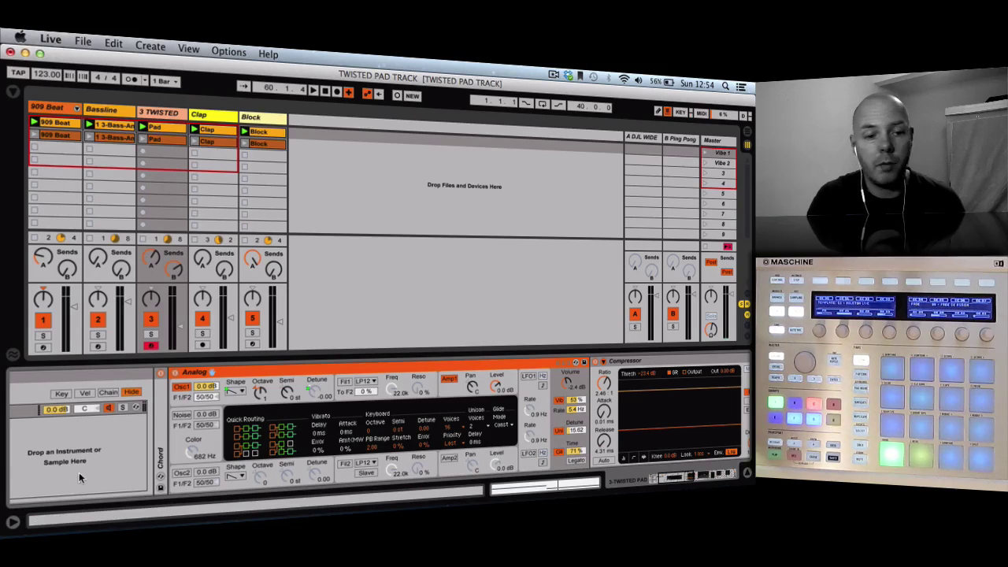
{"action": "scroll", "coordinate": [325, 418], "scroll_direction": "right", "scroll_amount": 5}
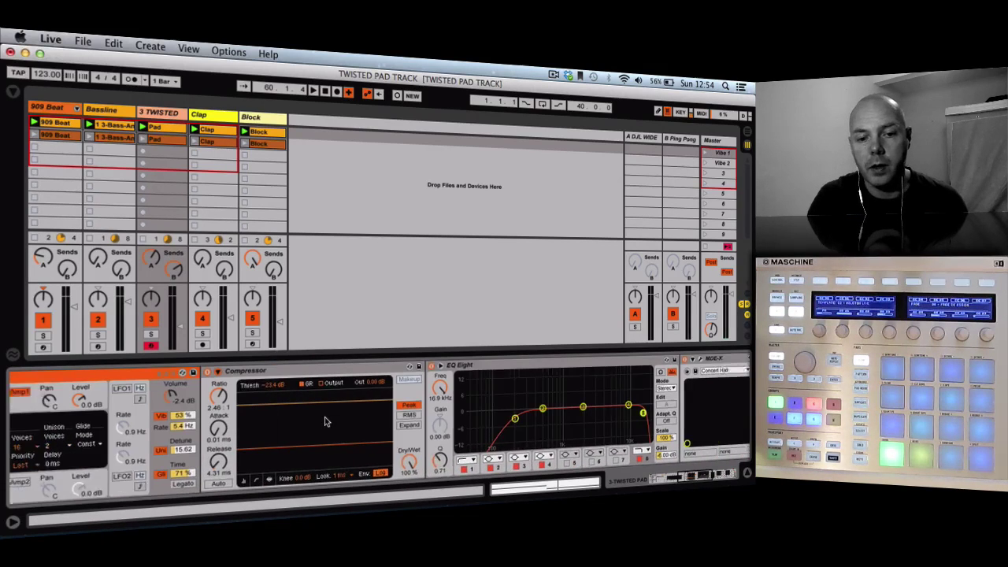
{"action": "scroll", "coordinate": [454, 417], "scroll_direction": "right", "scroll_amount": 3}
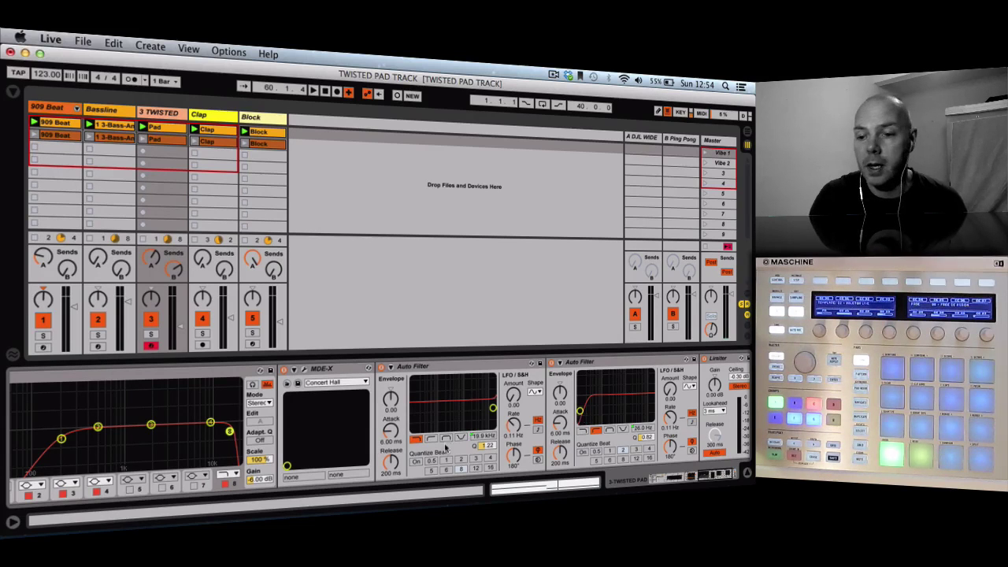
{"action": "scroll", "coordinate": [445, 448], "scroll_direction": "left", "scroll_amount": 10}
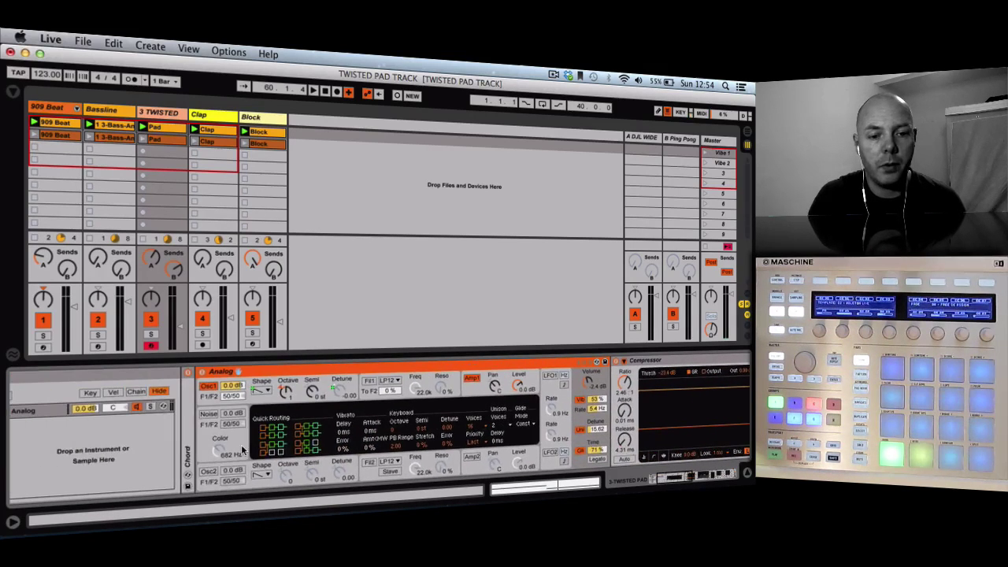
{"action": "scroll", "coordinate": [241, 444], "scroll_direction": "left", "scroll_amount": 4}
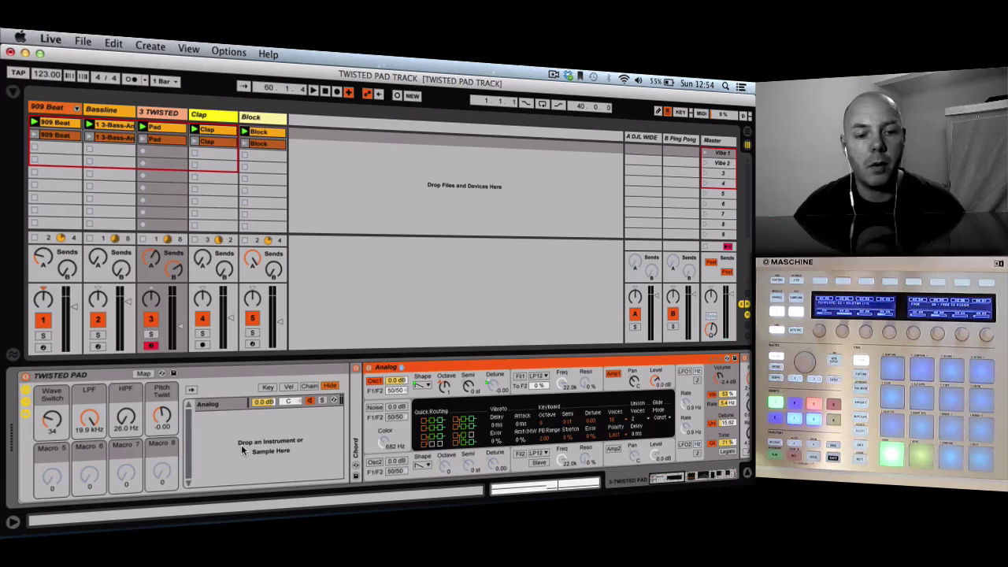
{"action": "left_click", "coordinate": [165, 413]}
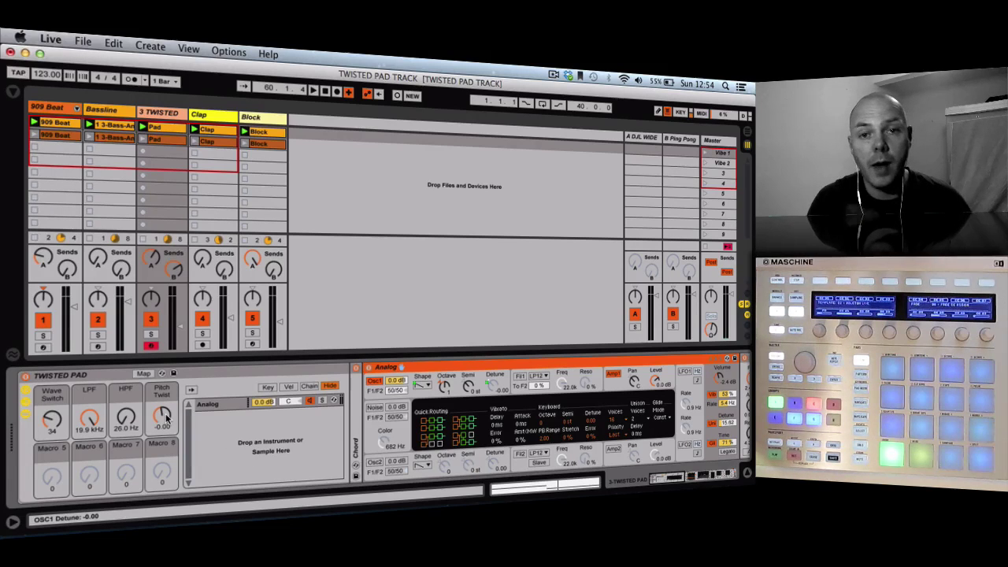